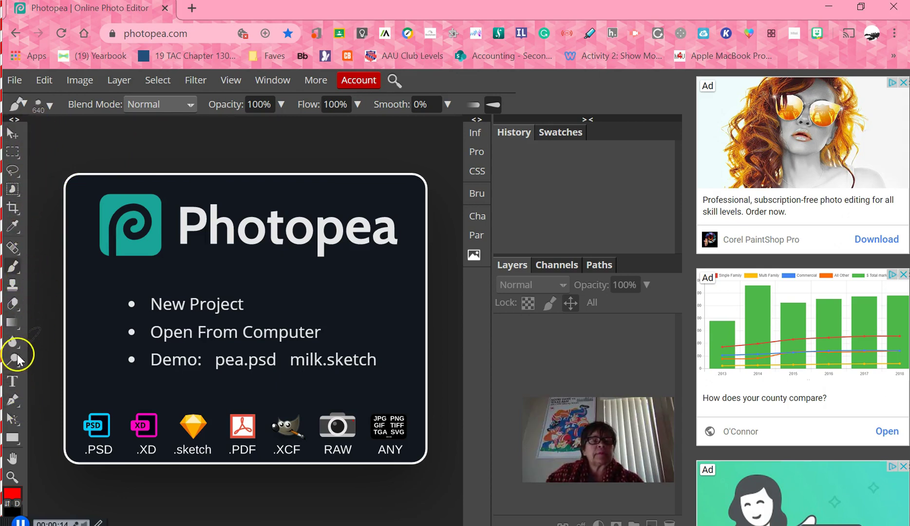
Create a new A3 print project named Brushes, 297 by 420 mm at 300 DPI, with a white background
{"action": "left_click", "coordinate": [25, 131]}
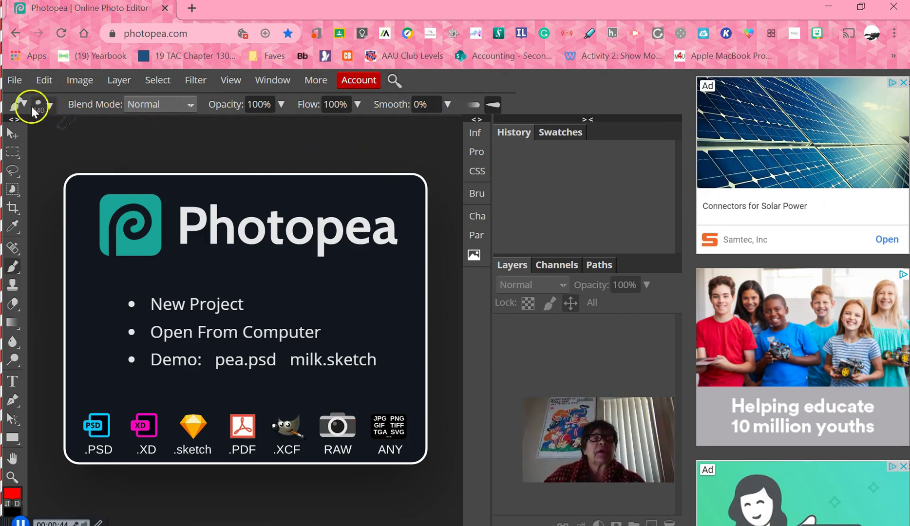
{"action": "left_click", "coordinate": [15, 80]}
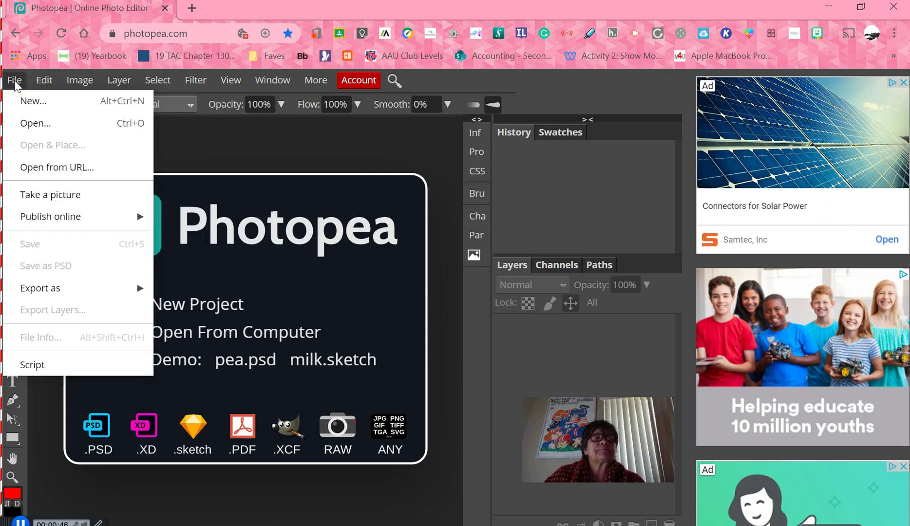
{"action": "left_click", "coordinate": [29, 100]}
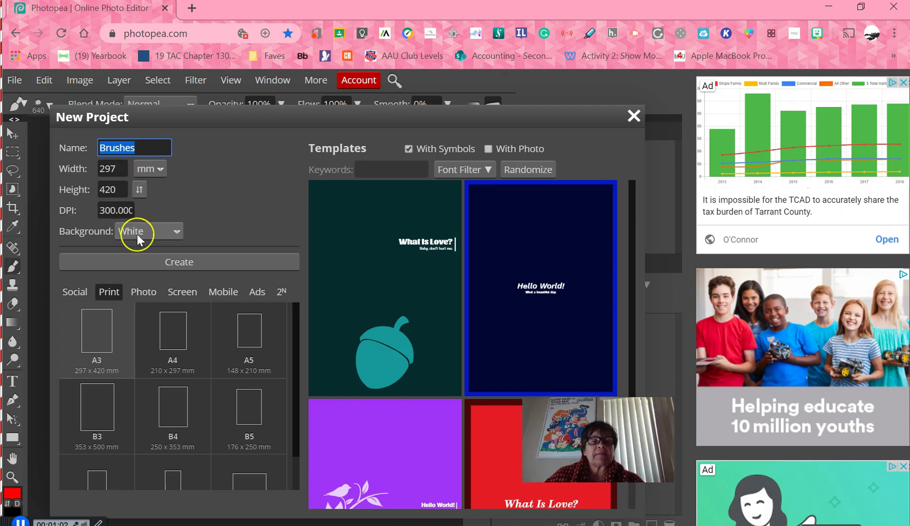
{"action": "left_click", "coordinate": [173, 263]}
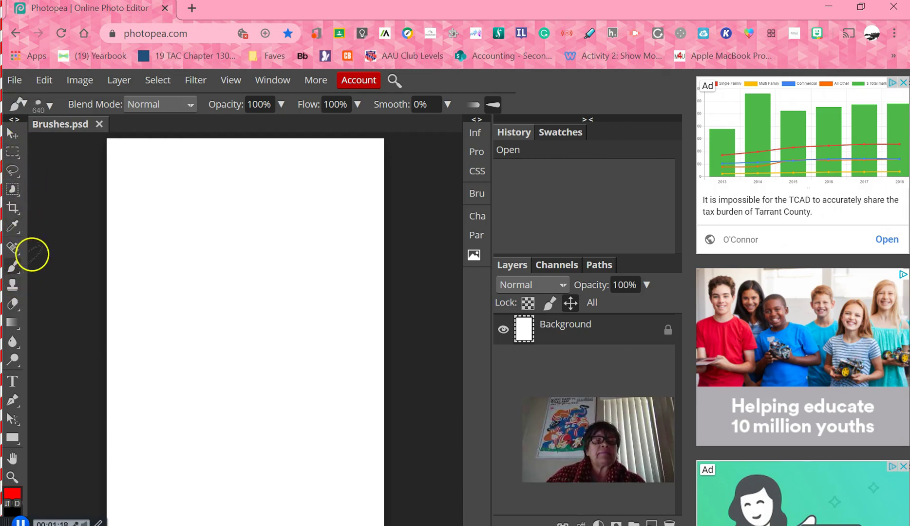
Paint a wavy red stroke across the top of the page using the hard round 24 Brush tip enlarged to 129 px
{"action": "right_click", "coordinate": [19, 272]}
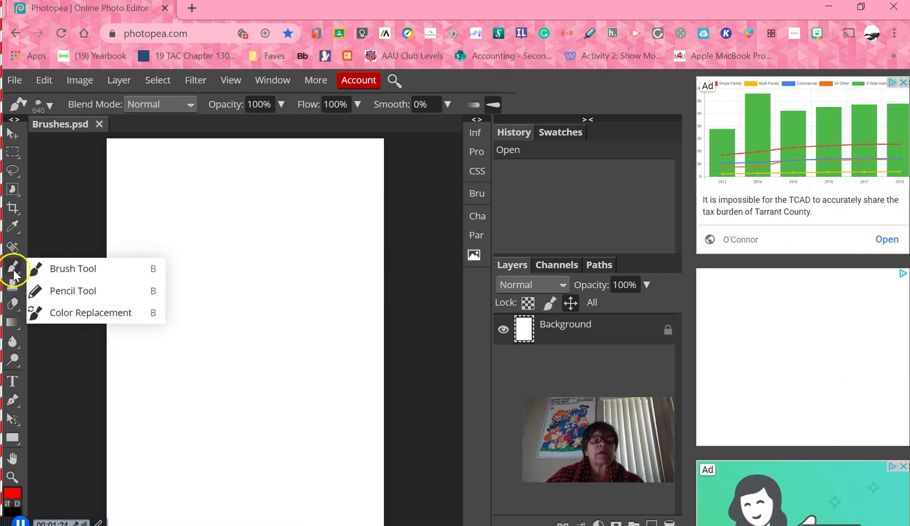
{"action": "left_click", "coordinate": [42, 274]}
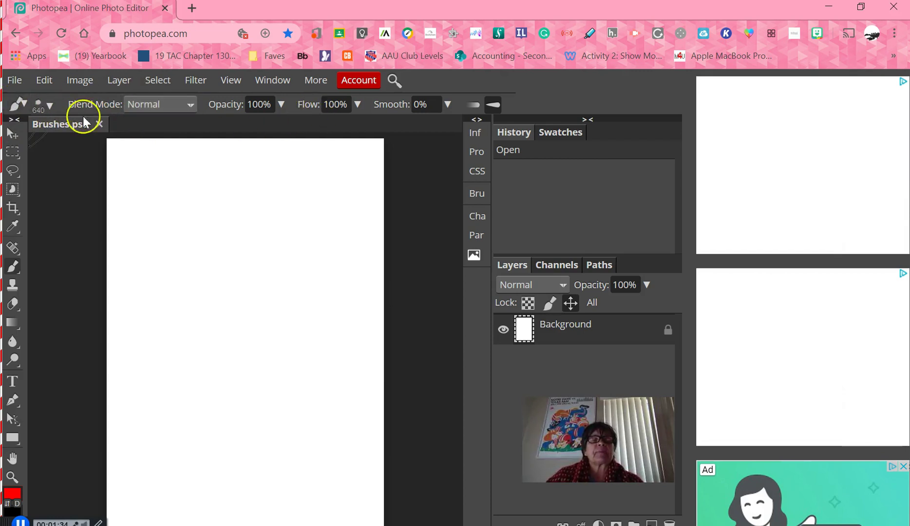
{"action": "left_click", "coordinate": [49, 103]}
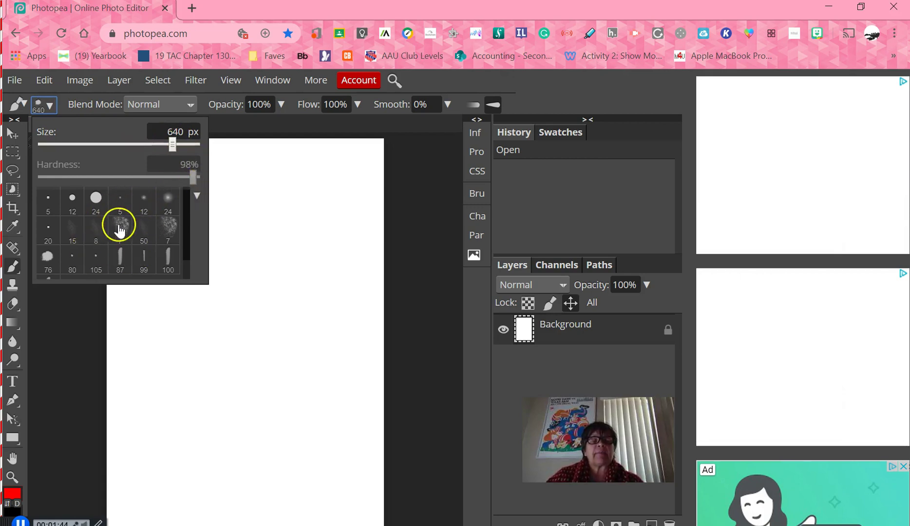
{"action": "scroll", "coordinate": [119, 229], "scroll_direction": "down", "scroll_amount": 1}
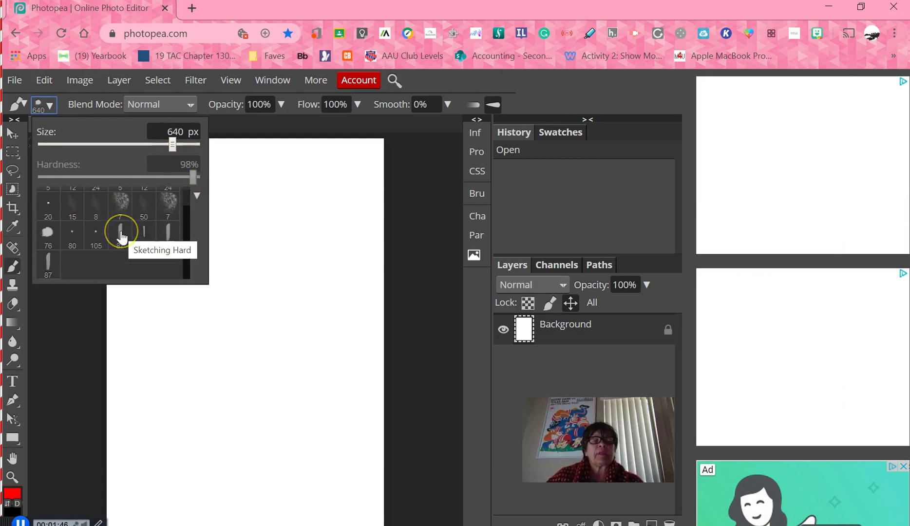
{"action": "scroll", "coordinate": [121, 238], "scroll_direction": "up", "scroll_amount": 1}
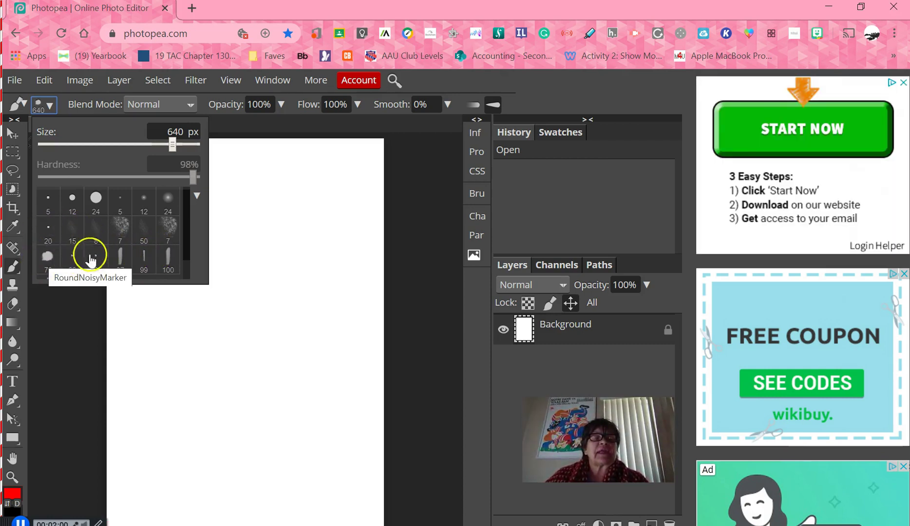
{"action": "left_click", "coordinate": [96, 200]}
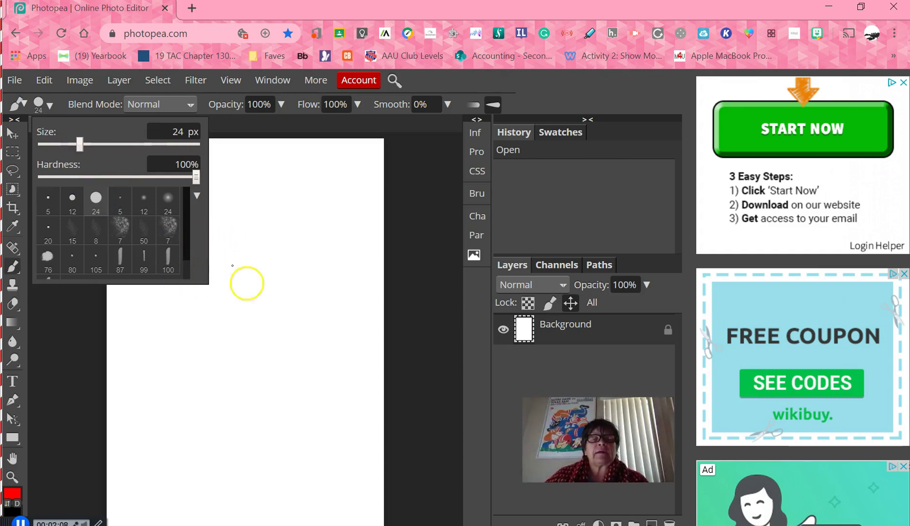
{"action": "left_click_drag", "start_coordinate": [81, 144], "coordinate": [114, 146]}
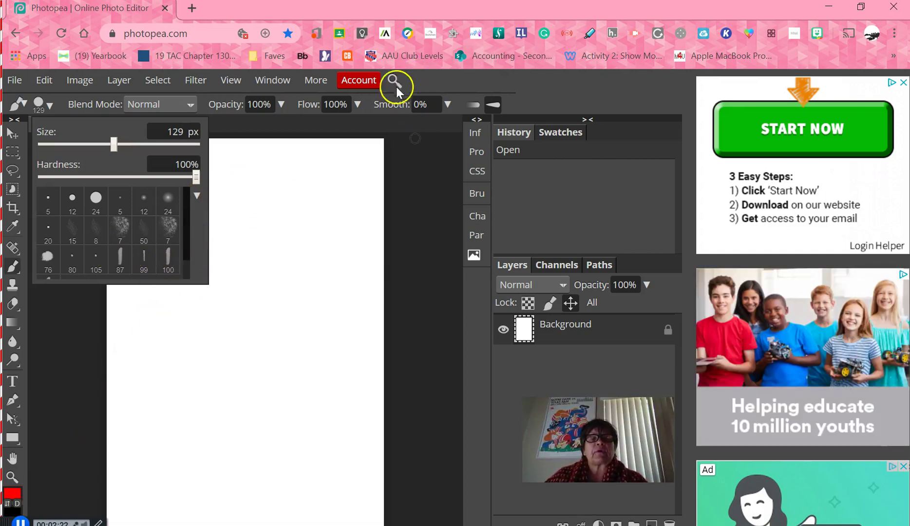
{"action": "left_click", "coordinate": [231, 168]}
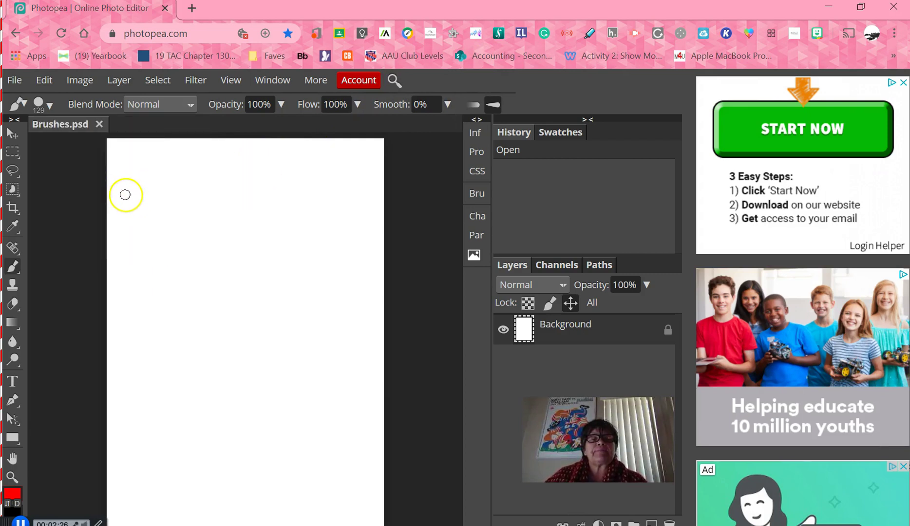
{"action": "mouse_move", "coordinate": [129, 197]}
{"action": "left_mouse_down"}
{"action": "mouse_move", "coordinate": [182, 169]}
{"action": "mouse_move", "coordinate": [182, 197]}
{"action": "mouse_move", "coordinate": [229, 171]}
{"action": "mouse_move", "coordinate": [263, 204]}
{"action": "mouse_move", "coordinate": [280, 186]}
{"action": "mouse_move", "coordinate": [315, 191]}
{"action": "mouse_move", "coordinate": [328, 212]}
{"action": "mouse_move", "coordinate": [350, 195]}
{"action": "left_mouse_up"}
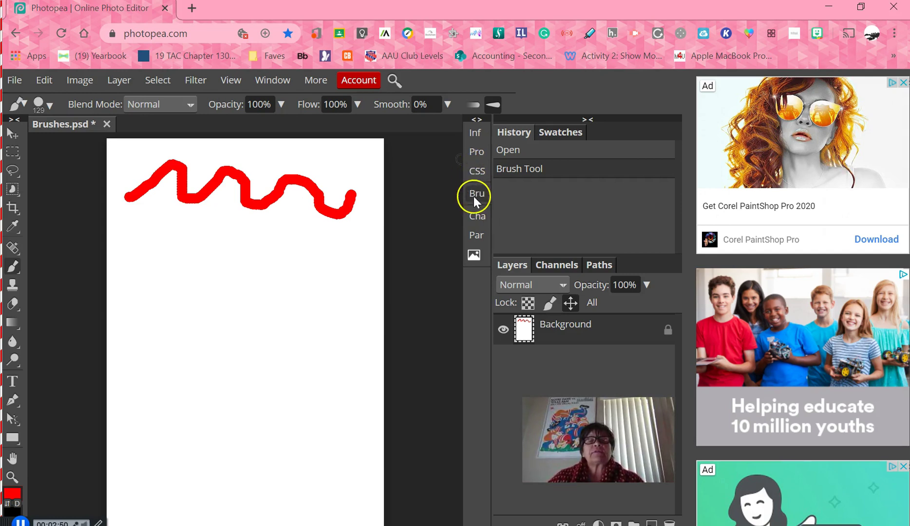
Set the brush tip's size to 143 px, angle to 149° and spacing to 134%, and paint a dotted stroke below the wavy line
{"action": "left_click", "coordinate": [273, 79]}
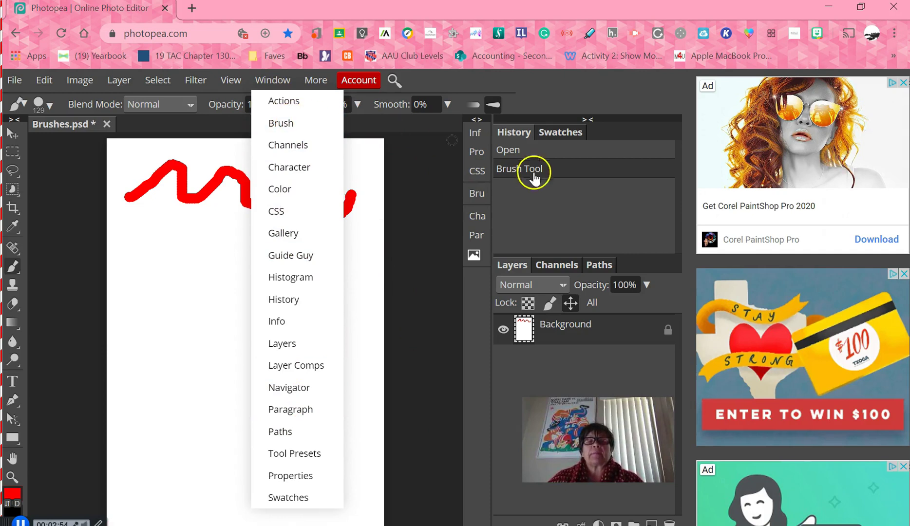
{"action": "left_click", "coordinate": [477, 193]}
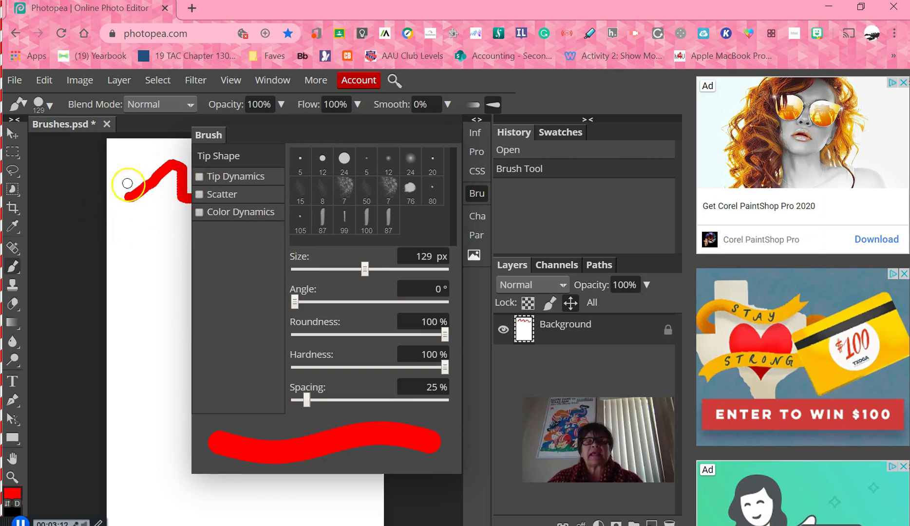
{"action": "left_click_drag", "start_coordinate": [298, 298], "coordinate": [317, 302]}
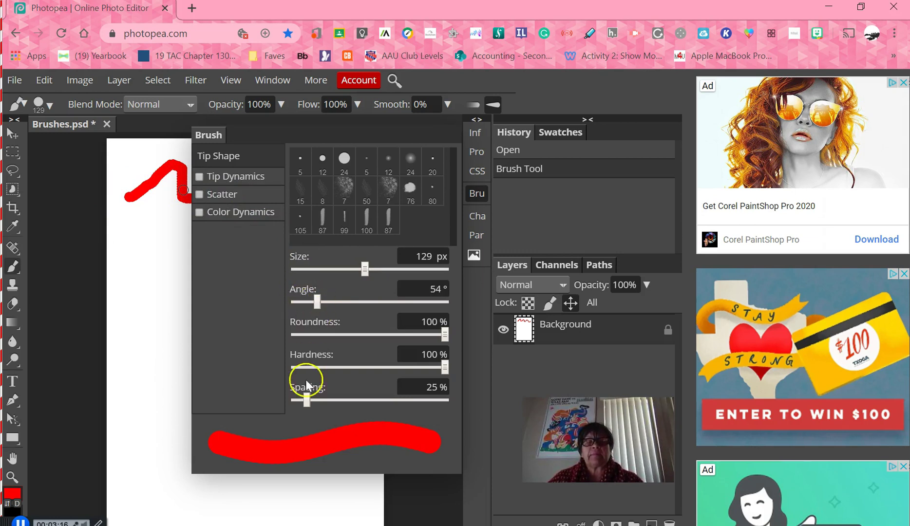
{"action": "left_click_drag", "start_coordinate": [317, 305], "coordinate": [358, 307]}
{"action": "mouse_move", "coordinate": [364, 269]}
{"action": "left_mouse_down"}
{"action": "mouse_move", "coordinate": [398, 269]}
{"action": "mouse_move", "coordinate": [367, 268]}
{"action": "left_mouse_up"}
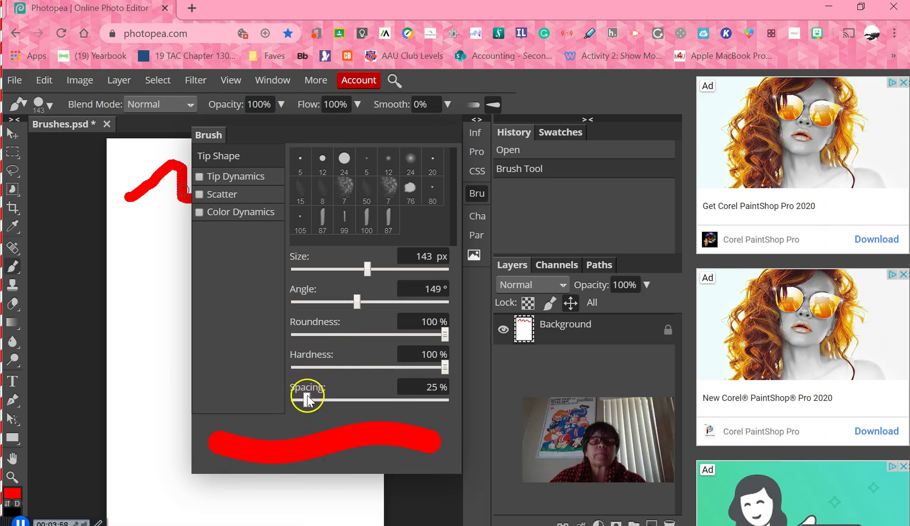
{"action": "left_click_drag", "start_coordinate": [307, 395], "coordinate": [361, 392]}
{"action": "mouse_move", "coordinate": [136, 253]}
{"action": "left_mouse_down"}
{"action": "mouse_move", "coordinate": [149, 270]}
{"action": "mouse_move", "coordinate": [138, 336]}
{"action": "left_mouse_up"}
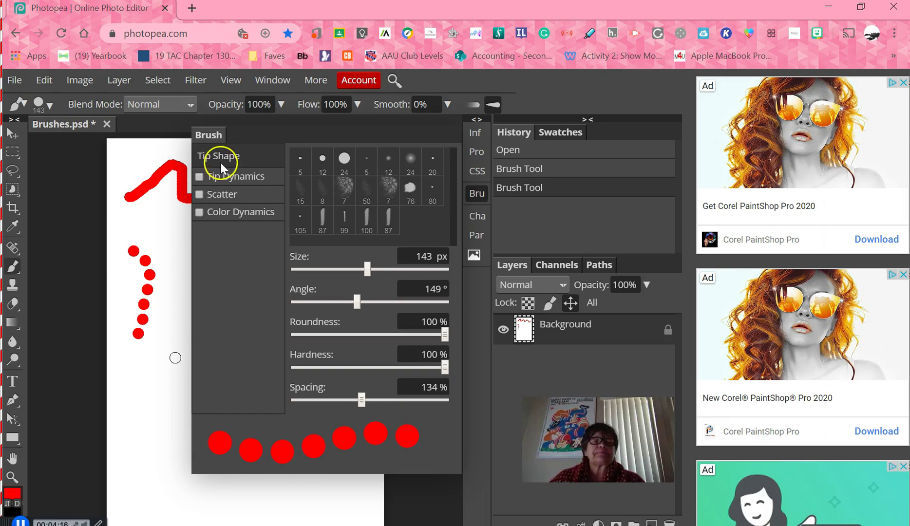
Enable Tip Dynamics with 72% size jitter and paint a diagonal test stroke below the dotted one
{"action": "left_click", "coordinate": [247, 183]}
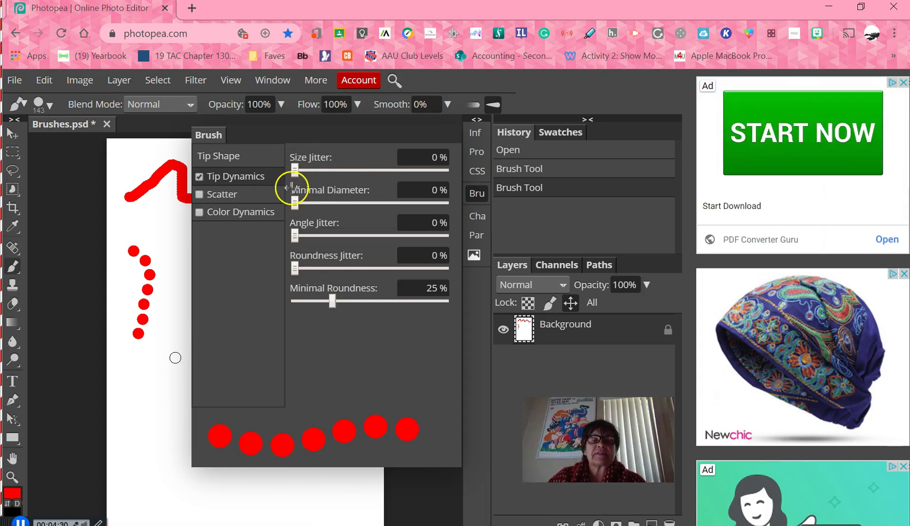
{"action": "mouse_move", "coordinate": [296, 170]}
{"action": "left_mouse_down"}
{"action": "mouse_move", "coordinate": [348, 170]}
{"action": "mouse_move", "coordinate": [402, 204]}
{"action": "left_mouse_up"}
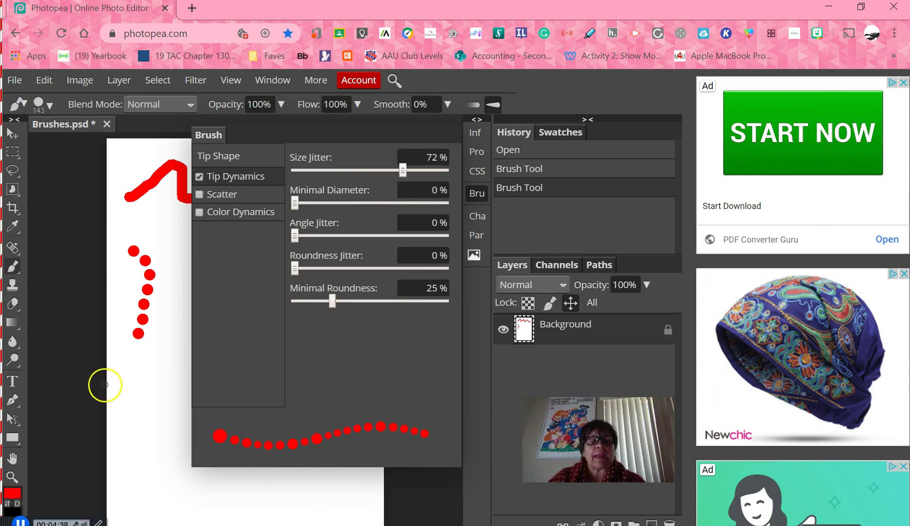
{"action": "left_click_drag", "start_coordinate": [137, 380], "coordinate": [186, 318]}
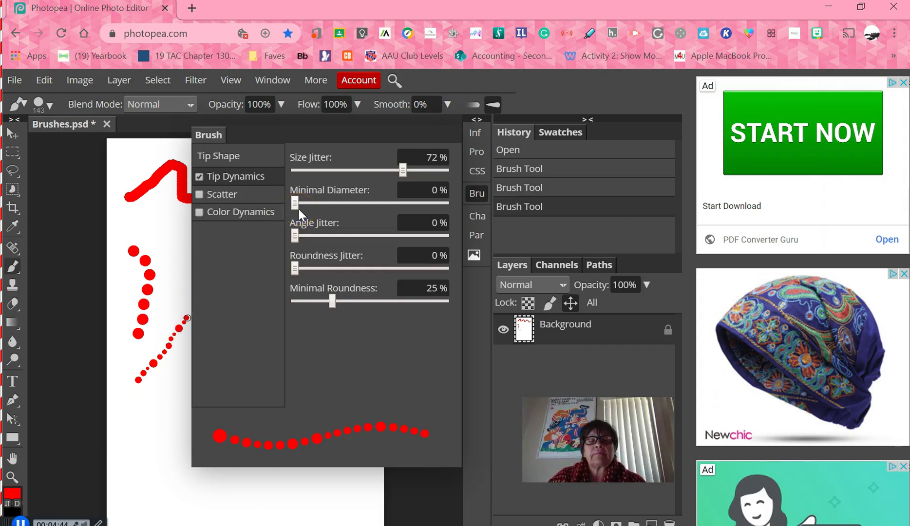
Set the angle jitter to 21% and the roundness jitter to 36%, painting a test stroke down the page after each change
{"action": "left_click_drag", "start_coordinate": [297, 237], "coordinate": [325, 236]}
{"action": "mouse_move", "coordinate": [107, 415]}
{"action": "left_mouse_down"}
{"action": "mouse_move", "coordinate": [147, 401]}
{"action": "mouse_move", "coordinate": [132, 430]}
{"action": "left_mouse_up"}
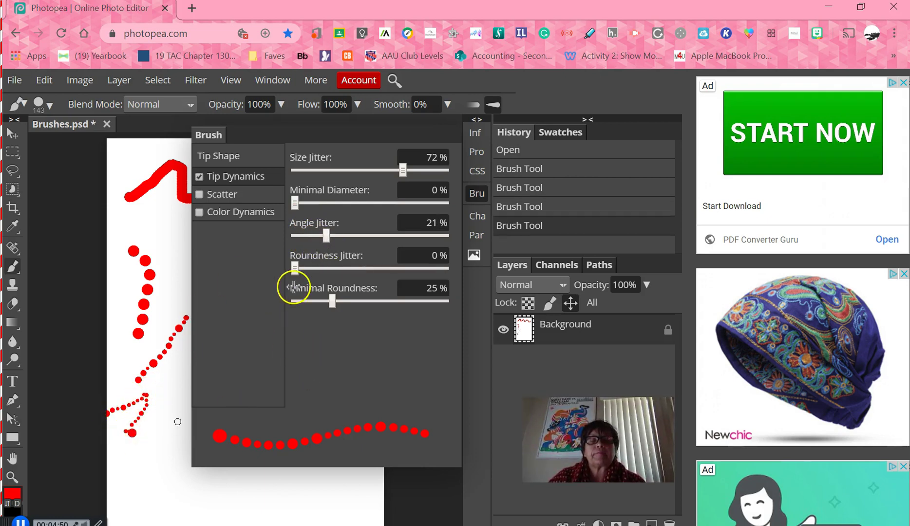
{"action": "left_click_drag", "start_coordinate": [294, 268], "coordinate": [349, 268]}
{"action": "mouse_move", "coordinate": [146, 447]}
{"action": "left_mouse_down"}
{"action": "mouse_move", "coordinate": [127, 459]}
{"action": "mouse_move", "coordinate": [128, 449]}
{"action": "mouse_move", "coordinate": [155, 468]}
{"action": "mouse_move", "coordinate": [169, 450]}
{"action": "mouse_move", "coordinate": [166, 440]}
{"action": "mouse_move", "coordinate": [146, 490]}
{"action": "left_mouse_up"}
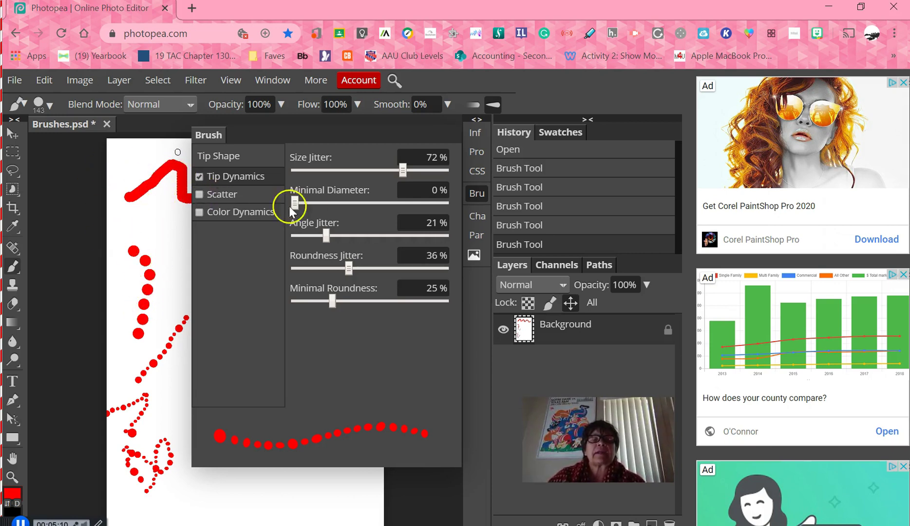
Enable Scatter with 330% position jitter and paint a scattered stroke near the lower part of the page
{"action": "left_click", "coordinate": [228, 195]}
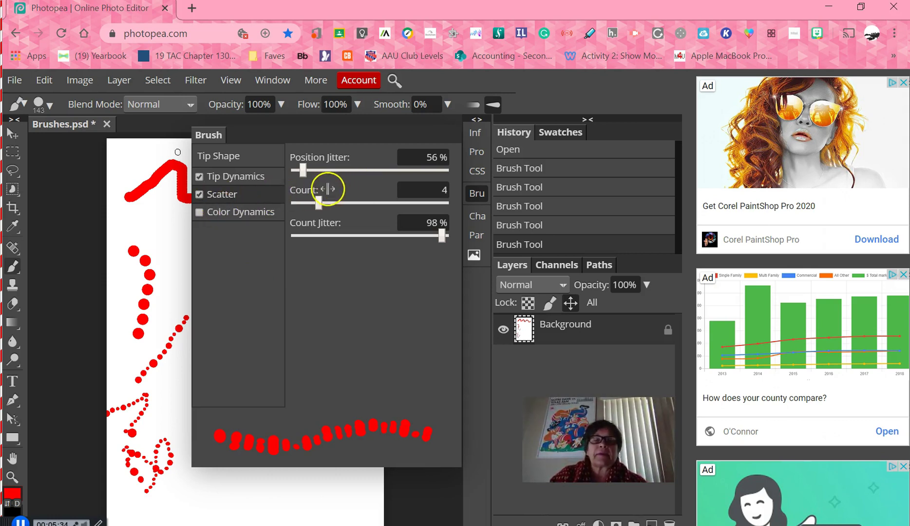
{"action": "left_click_drag", "start_coordinate": [305, 173], "coordinate": [344, 176]}
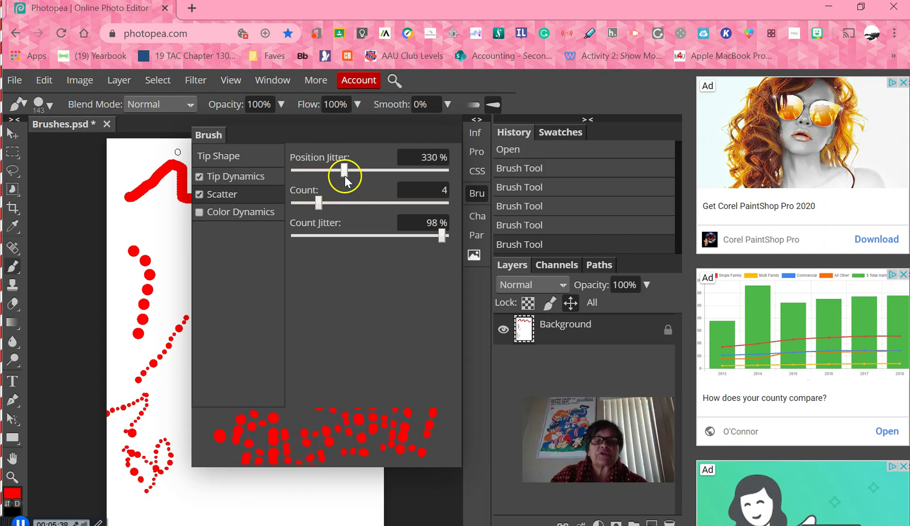
{"action": "mouse_move", "coordinate": [132, 508]}
{"action": "left_mouse_down"}
{"action": "mouse_move", "coordinate": [157, 508]}
{"action": "mouse_move", "coordinate": [215, 479]}
{"action": "mouse_move", "coordinate": [205, 489]}
{"action": "mouse_move", "coordinate": [222, 509]}
{"action": "left_mouse_up"}
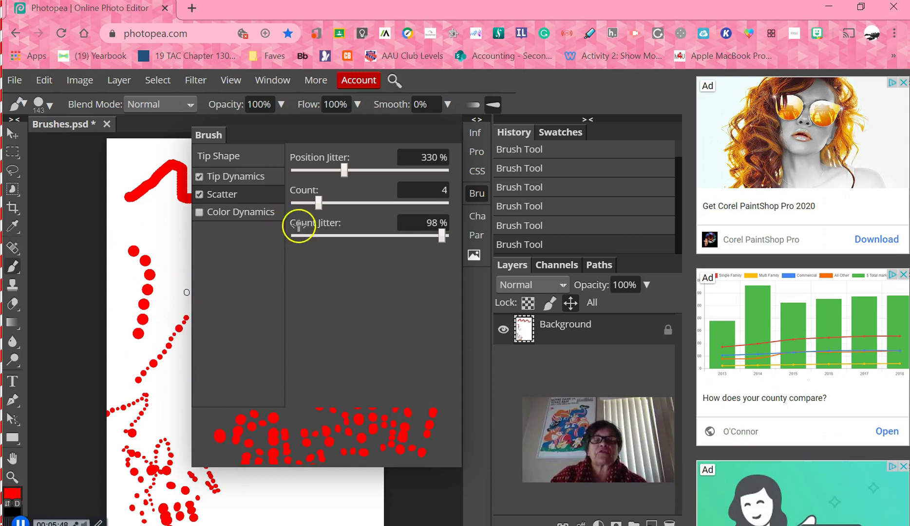
Set the scatter count to 3 and count jitter to 47%, and paint another scattered stroke beside the previous one
{"action": "mouse_move", "coordinate": [316, 200]}
{"action": "left_mouse_down"}
{"action": "mouse_move", "coordinate": [370, 201]}
{"action": "mouse_move", "coordinate": [301, 205]}
{"action": "left_mouse_up"}
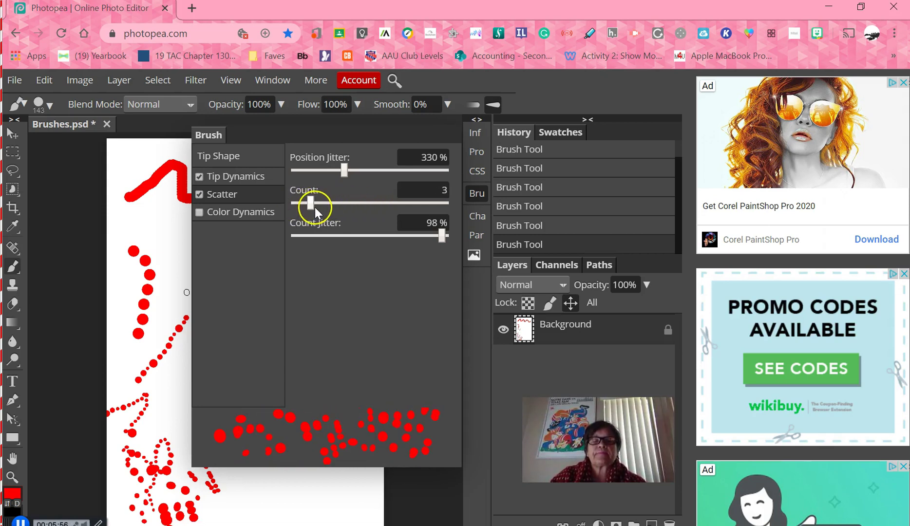
{"action": "left_click_drag", "start_coordinate": [425, 240], "coordinate": [365, 240]}
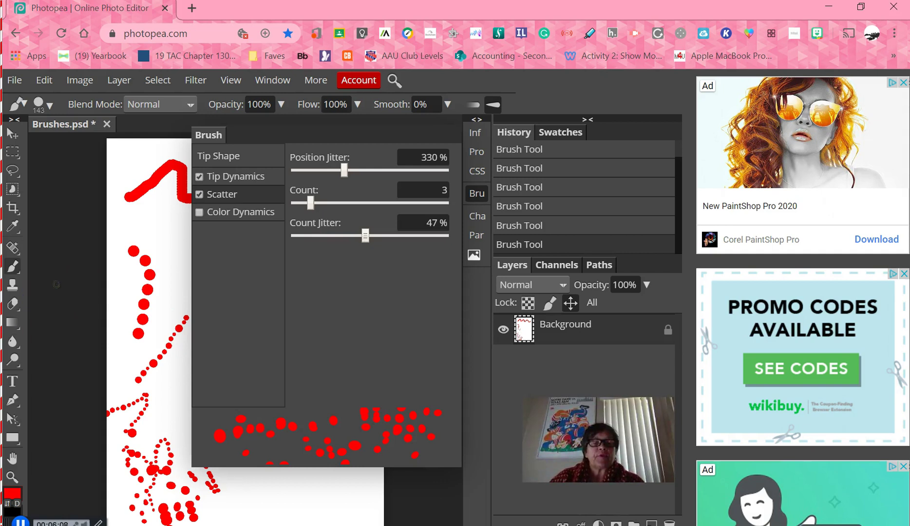
{"action": "mouse_move", "coordinate": [175, 519]}
{"action": "left_mouse_down"}
{"action": "mouse_move", "coordinate": [184, 501]}
{"action": "mouse_move", "coordinate": [176, 495]}
{"action": "mouse_move", "coordinate": [233, 511]}
{"action": "mouse_move", "coordinate": [271, 493]}
{"action": "mouse_move", "coordinate": [257, 506]}
{"action": "left_mouse_up"}
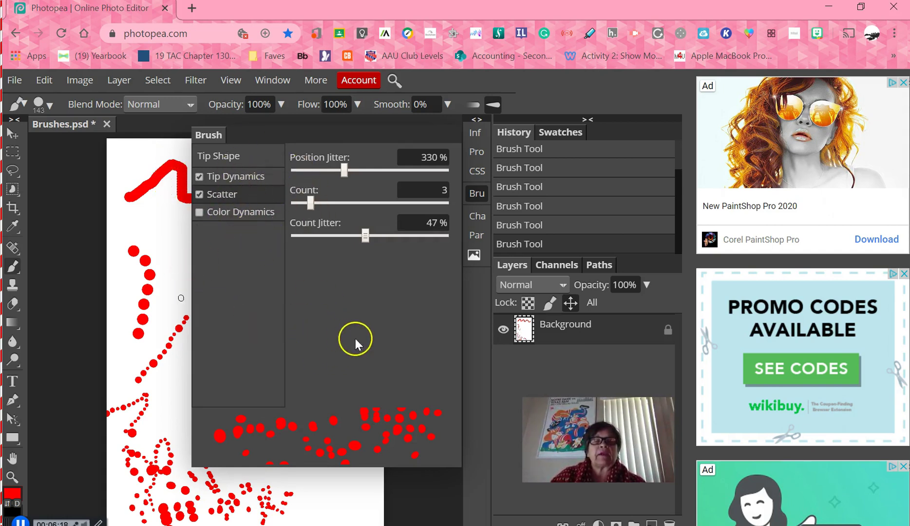
Enable Color Dynamics with 22% foreground/background jitter, expand the side panels and paint a scattered stroke below the wavy line
{"action": "left_click", "coordinate": [201, 213]}
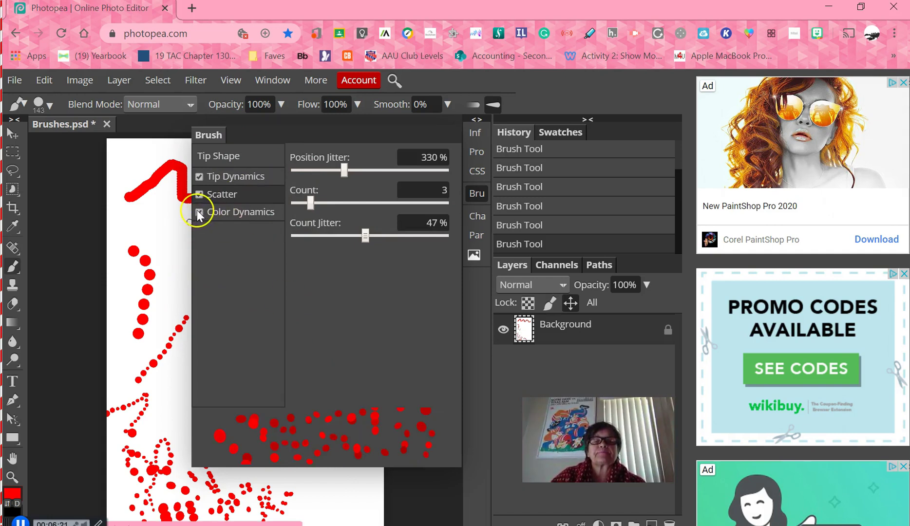
{"action": "left_click", "coordinate": [238, 216]}
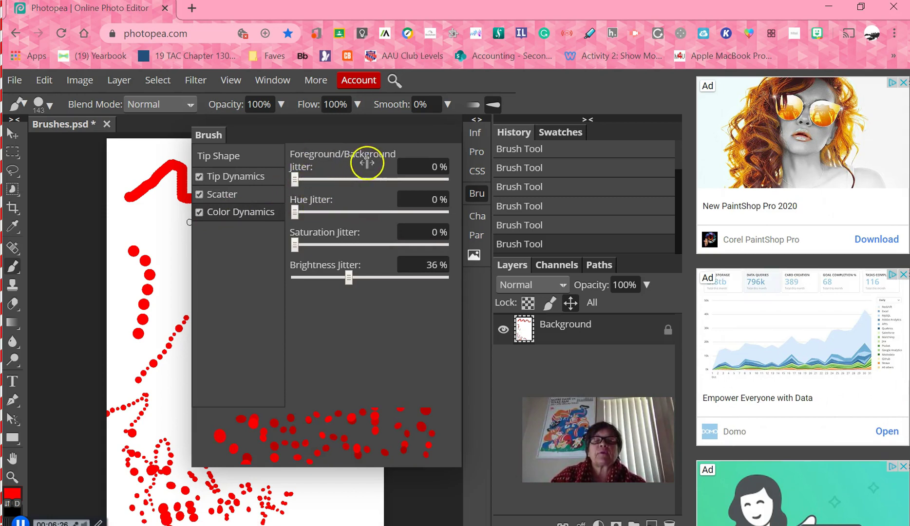
{"action": "left_click_drag", "start_coordinate": [295, 184], "coordinate": [326, 183]}
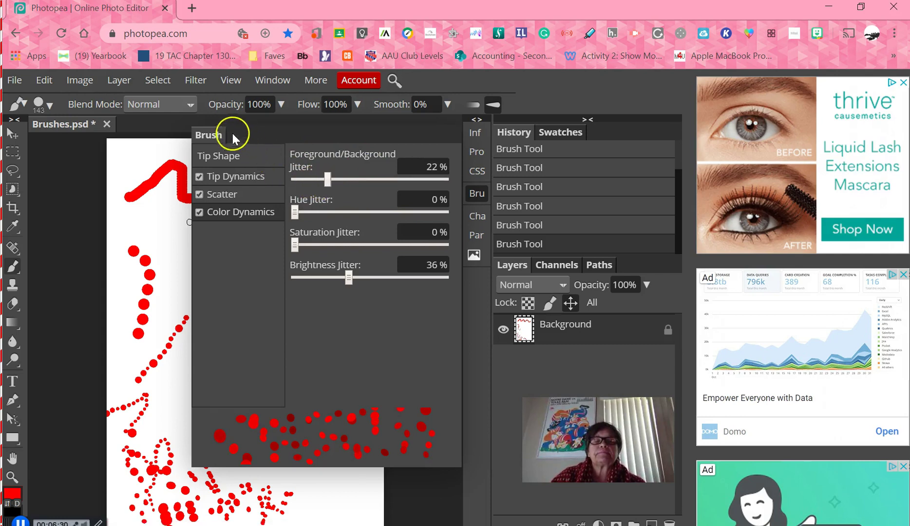
{"action": "left_click", "coordinate": [472, 121]}
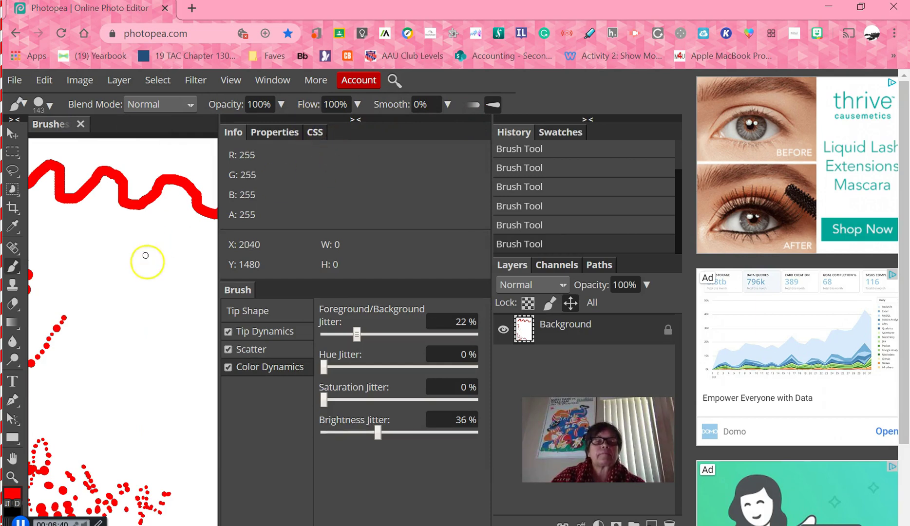
{"action": "mouse_move", "coordinate": [56, 269]}
{"action": "left_mouse_down"}
{"action": "mouse_move", "coordinate": [74, 259]}
{"action": "mouse_move", "coordinate": [120, 274]}
{"action": "mouse_move", "coordinate": [104, 293]}
{"action": "mouse_move", "coordinate": [63, 279]}
{"action": "mouse_move", "coordinate": [53, 304]}
{"action": "mouse_move", "coordinate": [82, 300]}
{"action": "left_mouse_up"}
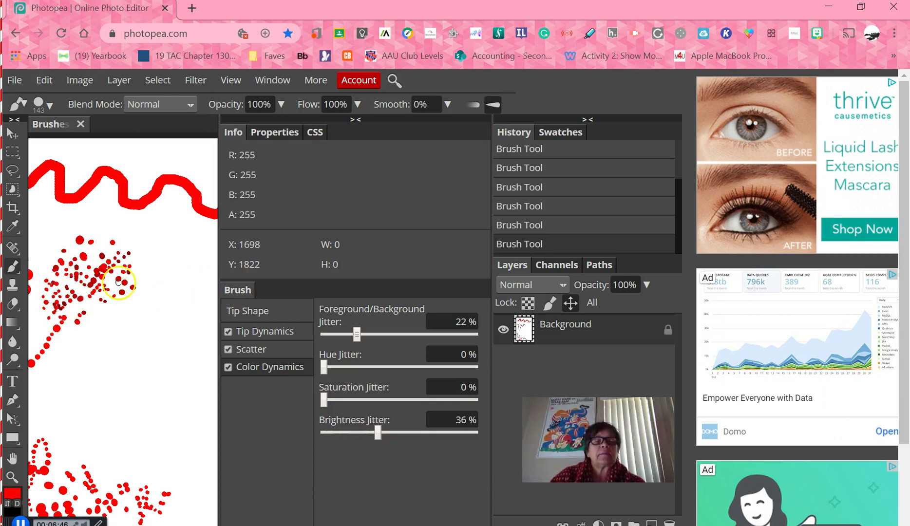
Set the hue jitter to 58% and paint a scattered multicolored stroke below the dark red dots
{"action": "left_click_drag", "start_coordinate": [325, 370], "coordinate": [379, 375]}
{"action": "left_click_drag", "start_coordinate": [395, 371], "coordinate": [419, 369]}
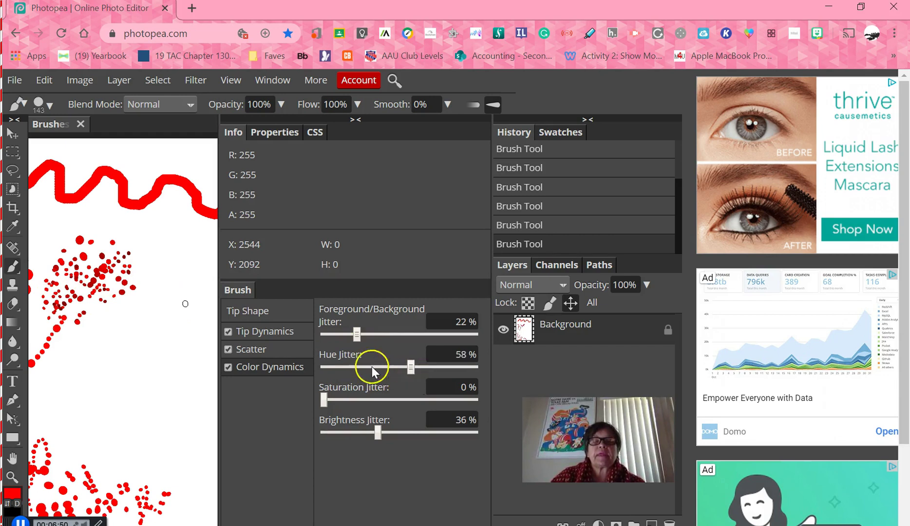
{"action": "left_click", "coordinate": [55, 387]}
{"action": "mouse_move", "coordinate": [66, 378]}
{"action": "left_mouse_down"}
{"action": "mouse_move", "coordinate": [67, 411]}
{"action": "mouse_move", "coordinate": [72, 433]}
{"action": "mouse_move", "coordinate": [114, 427]}
{"action": "mouse_move", "coordinate": [126, 445]}
{"action": "mouse_move", "coordinate": [145, 441]}
{"action": "mouse_move", "coordinate": [123, 405]}
{"action": "mouse_move", "coordinate": [117, 373]}
{"action": "mouse_move", "coordinate": [127, 363]}
{"action": "mouse_move", "coordinate": [101, 383]}
{"action": "mouse_move", "coordinate": [112, 404]}
{"action": "left_mouse_up"}
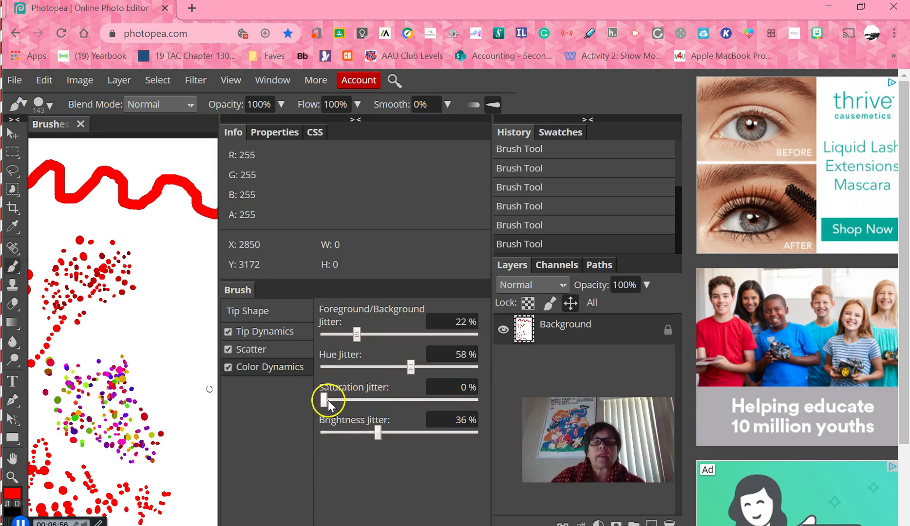
Paint a scattered stroke below the wavy line's end with 87% saturation jitter, and another further down with 0% saturation jitter
{"action": "left_click_drag", "start_coordinate": [325, 400], "coordinate": [454, 400]}
{"action": "mouse_move", "coordinate": [181, 247]}
{"action": "left_mouse_down"}
{"action": "mouse_move", "coordinate": [209, 303]}
{"action": "mouse_move", "coordinate": [196, 312]}
{"action": "mouse_move", "coordinate": [137, 308]}
{"action": "mouse_move", "coordinate": [122, 328]}
{"action": "mouse_move", "coordinate": [179, 207]}
{"action": "mouse_move", "coordinate": [202, 243]}
{"action": "mouse_move", "coordinate": [147, 307]}
{"action": "mouse_move", "coordinate": [173, 320]}
{"action": "left_mouse_up"}
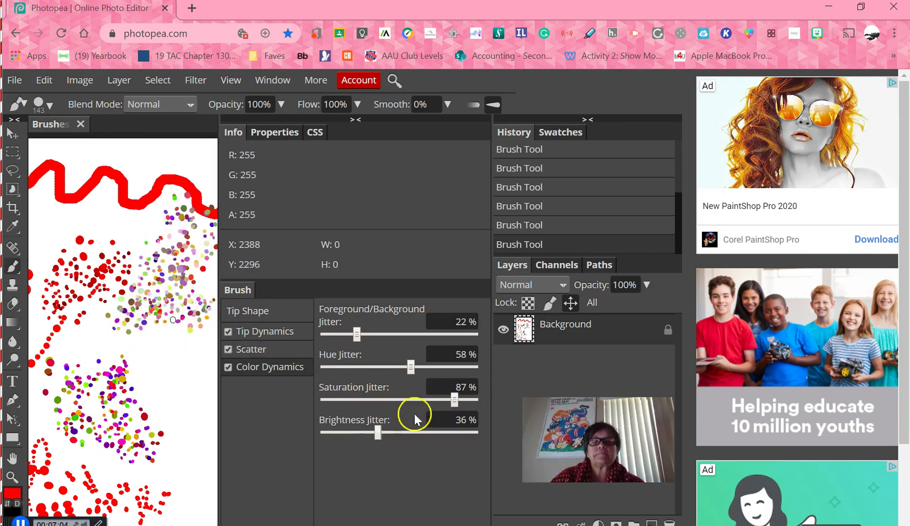
{"action": "left_click_drag", "start_coordinate": [455, 400], "coordinate": [320, 400]}
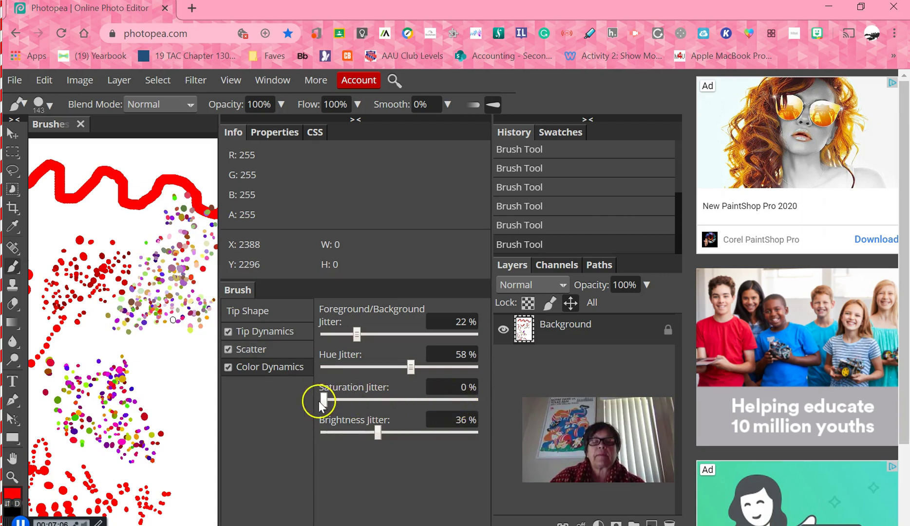
{"action": "mouse_move", "coordinate": [169, 346]}
{"action": "left_mouse_down"}
{"action": "mouse_move", "coordinate": [132, 349]}
{"action": "mouse_move", "coordinate": [235, 400]}
{"action": "left_mouse_up"}
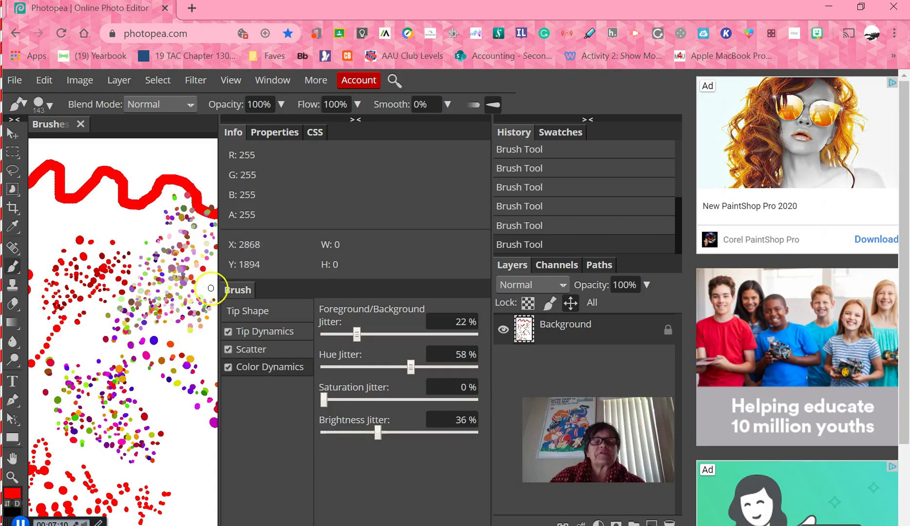
Paint a scattered stroke near the page's lower right with 100% brightness jitter, and another across the wavy line with 0% brightness jitter
{"action": "left_click_drag", "start_coordinate": [376, 431], "coordinate": [447, 440]}
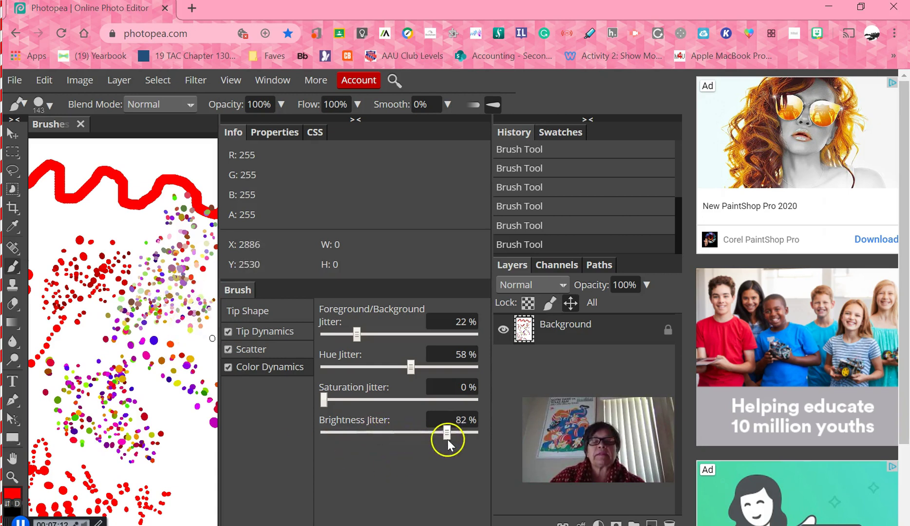
{"action": "mouse_move", "coordinate": [177, 422]}
{"action": "left_mouse_down"}
{"action": "mouse_move", "coordinate": [199, 482]}
{"action": "mouse_move", "coordinate": [212, 422]}
{"action": "mouse_move", "coordinate": [194, 458]}
{"action": "mouse_move", "coordinate": [207, 475]}
{"action": "left_mouse_up"}
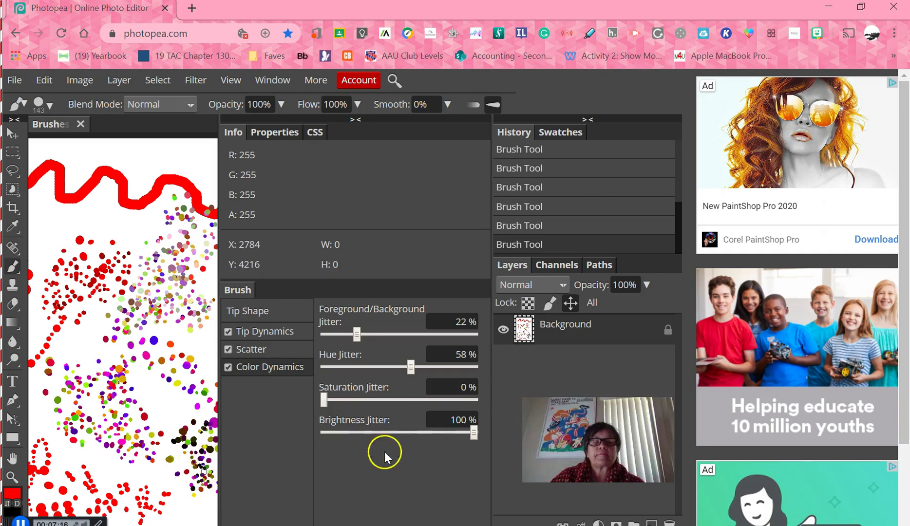
{"action": "left_click_drag", "start_coordinate": [471, 432], "coordinate": [308, 427]}
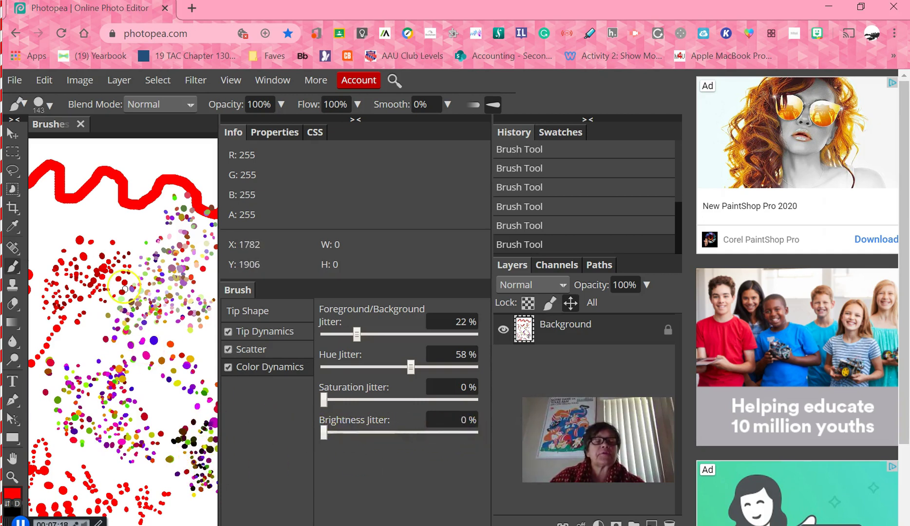
{"action": "mouse_move", "coordinate": [30, 189]}
{"action": "left_mouse_down"}
{"action": "mouse_move", "coordinate": [44, 221]}
{"action": "mouse_move", "coordinate": [125, 249]}
{"action": "mouse_move", "coordinate": [95, 238]}
{"action": "mouse_move", "coordinate": [75, 244]}
{"action": "mouse_move", "coordinate": [72, 260]}
{"action": "mouse_move", "coordinate": [93, 222]}
{"action": "mouse_move", "coordinate": [181, 165]}
{"action": "mouse_move", "coordinate": [168, 181]}
{"action": "left_mouse_up"}
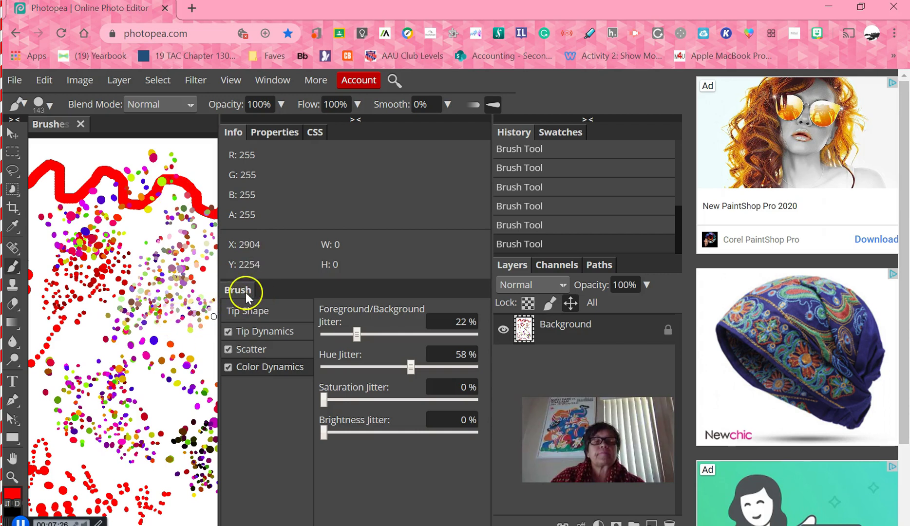
Collapse the brush settings to reveal the whole page, and export the painting as a JPG file
{"action": "left_click", "coordinate": [355, 119]}
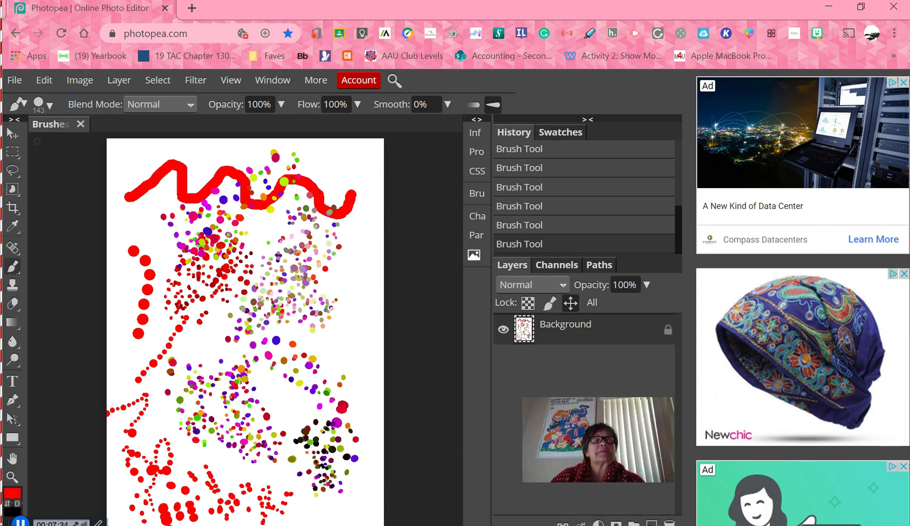
{"action": "left_click", "coordinate": [13, 81]}
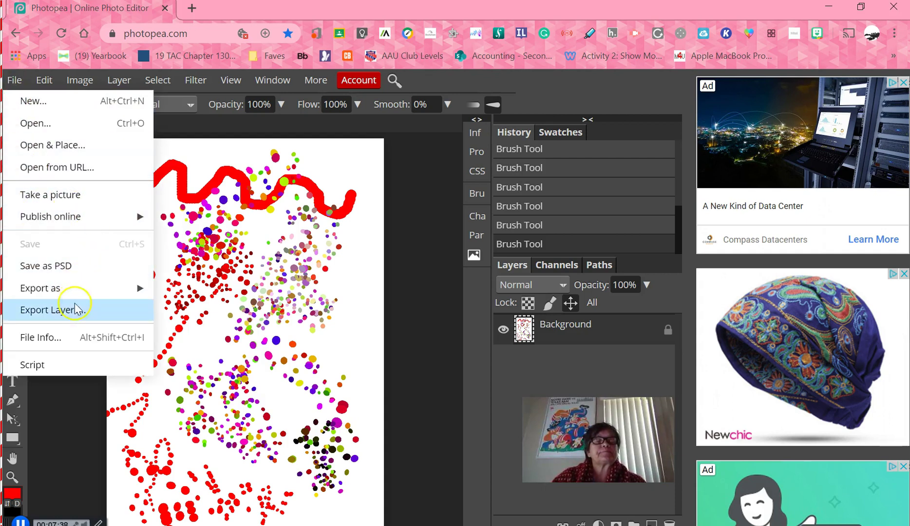
{"action": "mouse_move", "coordinate": [137, 287]}
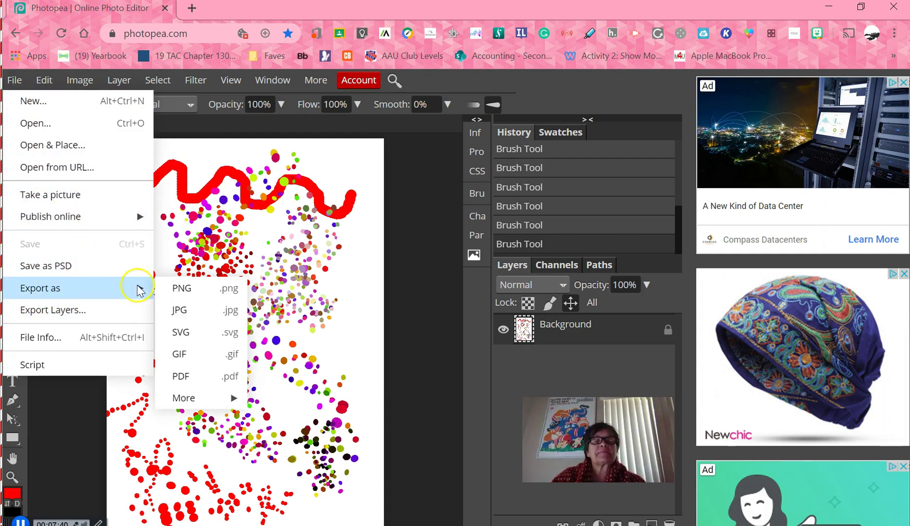
{"action": "left_click", "coordinate": [196, 314]}
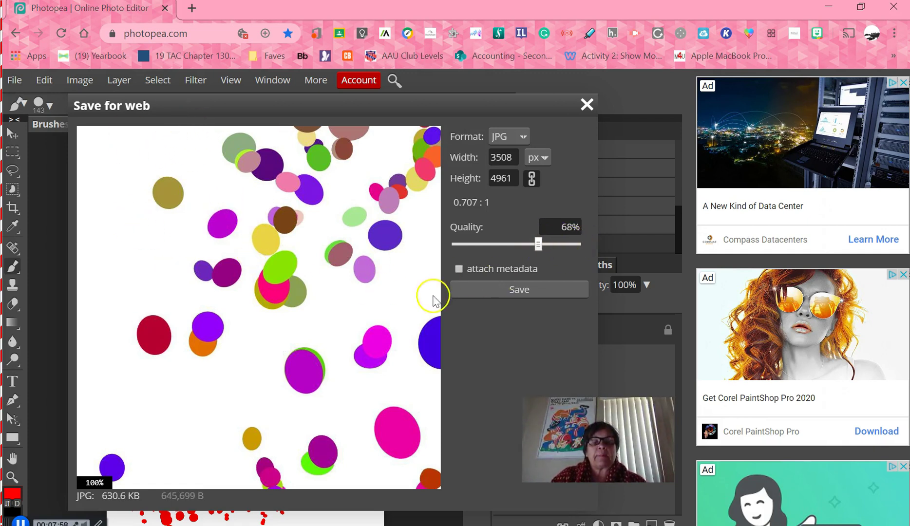
{"action": "left_click", "coordinate": [515, 285]}
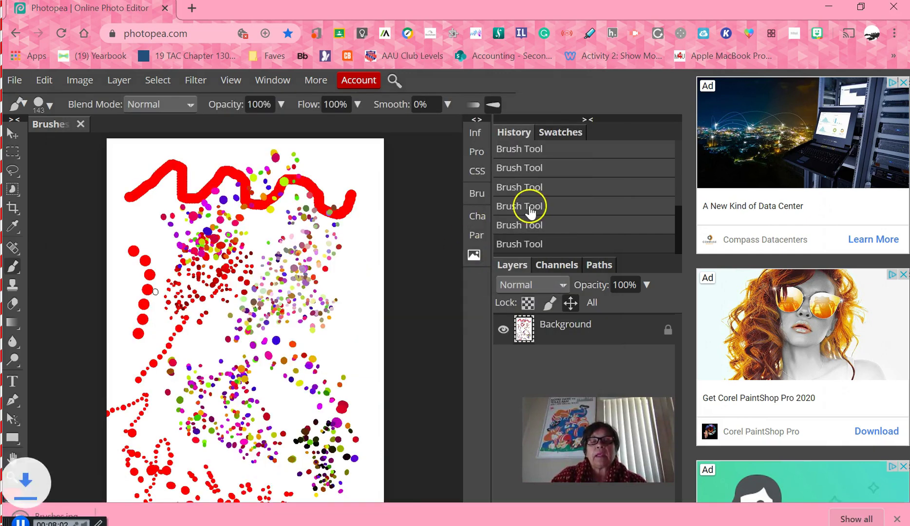